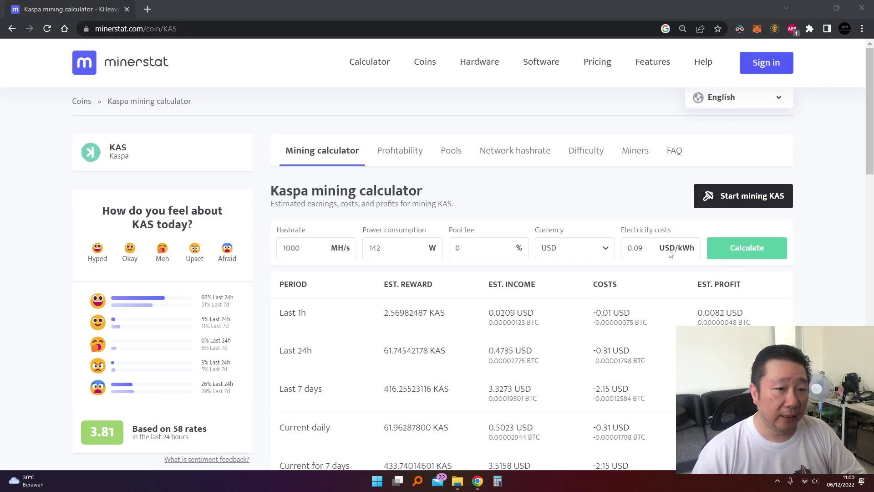
# - Set the electricity cost to 0.1 USD/kWh in the Kaspa mining calculator
pyautogui.click(647, 250)
pyautogui.press('BackSpace')
pyautogui.press('BackSpace')
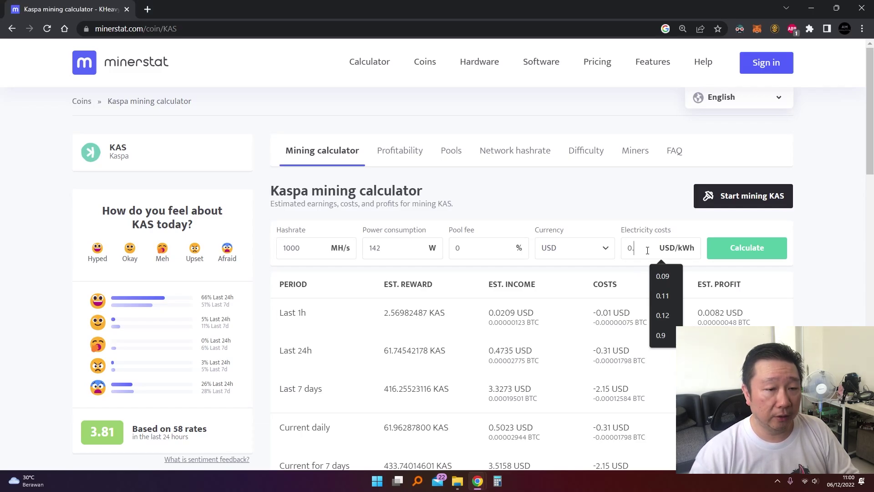
pyautogui.write('1')
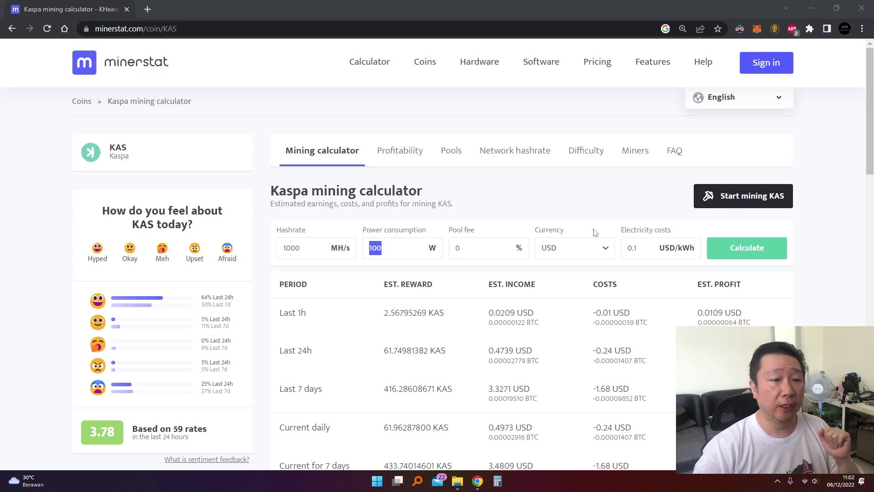
# - Examine the estimated profit for the last 24 hours in the Kaspa earnings table
pyautogui.scroll(-2, 597, 234)
pyautogui.doubleClick(733, 241)
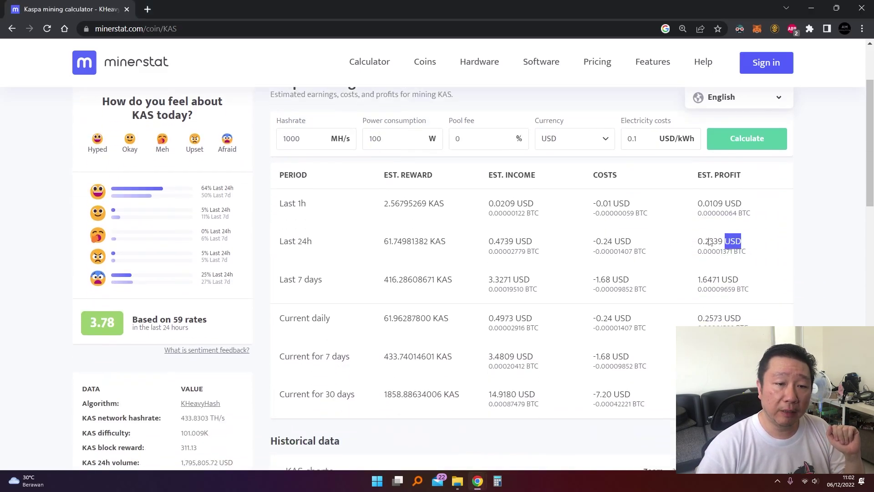
pyautogui.moveTo(710, 242); pyautogui.dragTo(707, 242)
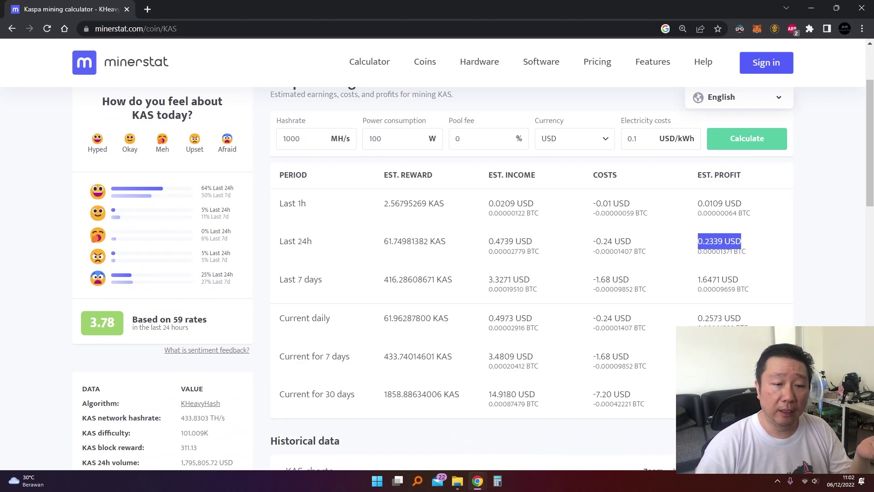
pyautogui.click(706, 387)
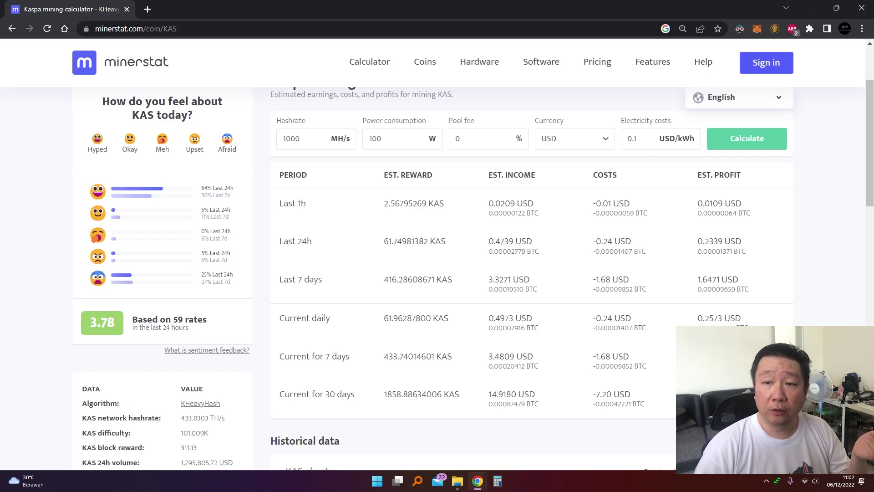
pyautogui.scroll(1, 455, 273)
pyautogui.scroll(-1, 455, 273)
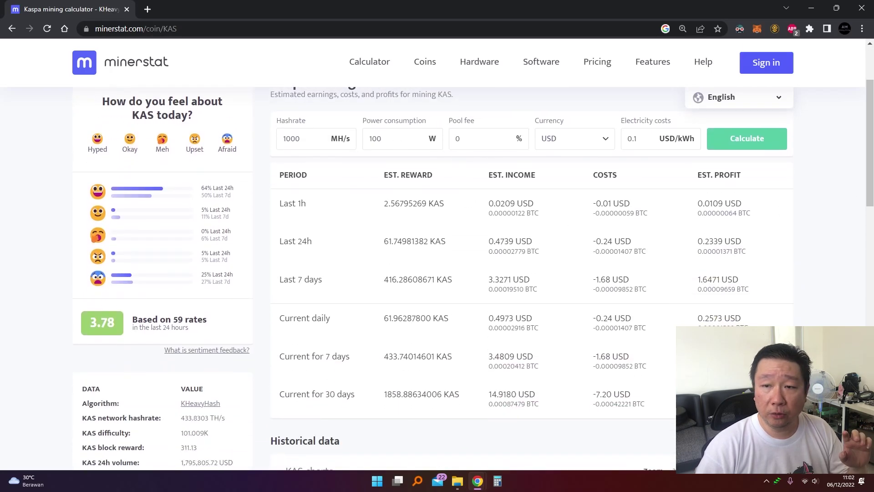
# - Switch to the Windows Calculator and multiply 7,7 by 15500
pyautogui.click(497, 480)
pyautogui.moveTo(558, 181); pyautogui.dragTo(491, 170)
pyautogui.press('7')
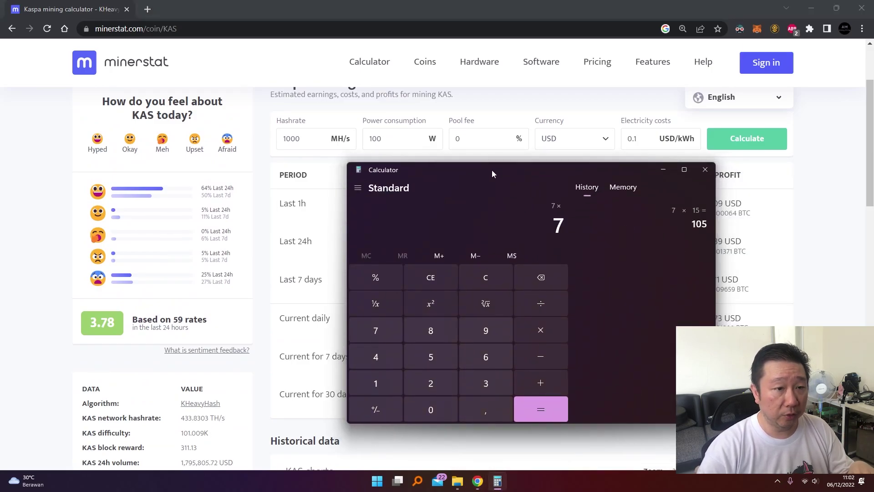
pyautogui.write('7,')
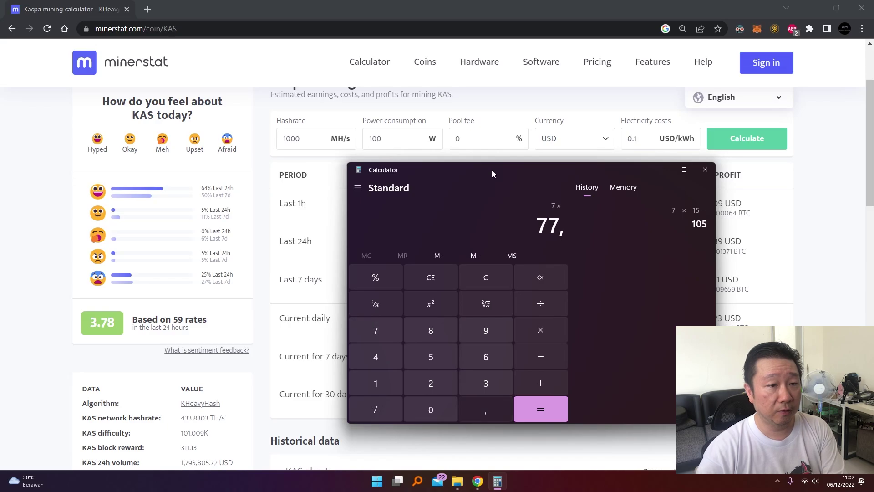
pyautogui.press('Escape')
pyautogui.write('7,7*')
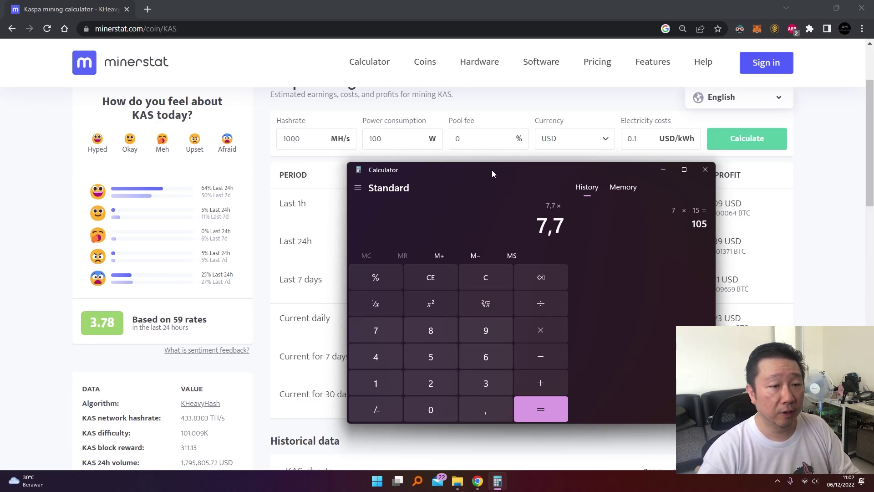
pyautogui.write('1500')
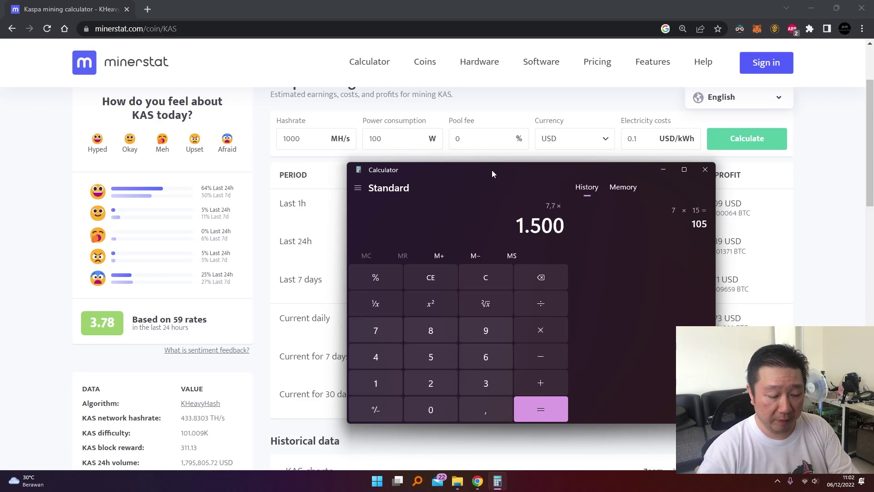
pyautogui.press('BackSpace')
pyautogui.press('BackSpace')
pyautogui.write('55')
pyautogui.press('BackSpace')
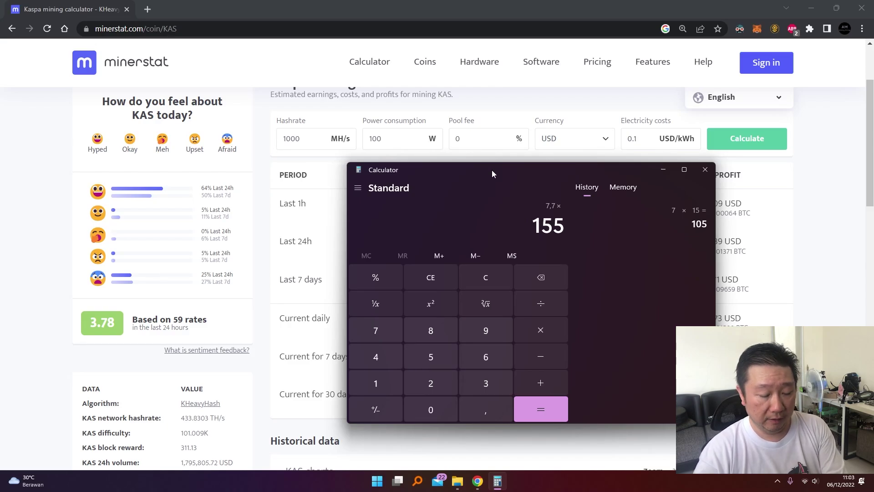
pyautogui.write('00')
pyautogui.press('Return')
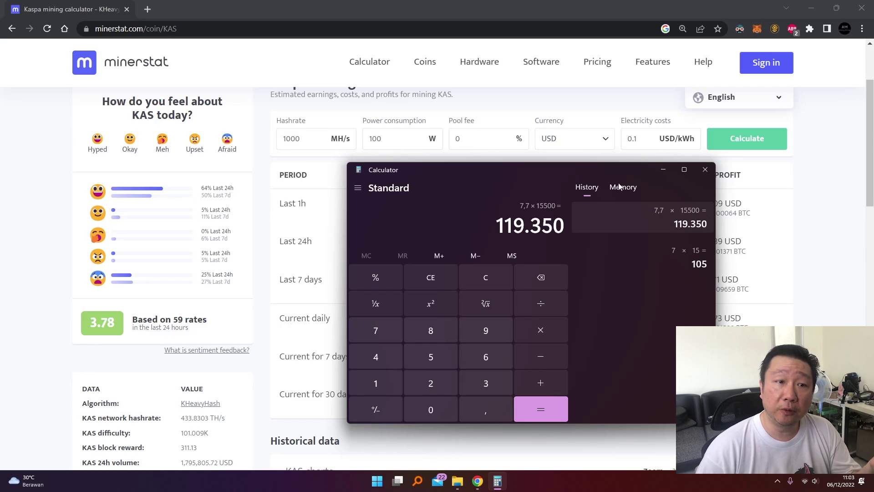
# - Review the finished multiplication once more in Calculator, then return to the input fields of the Kaspa mining calculator
pyautogui.click(664, 170)
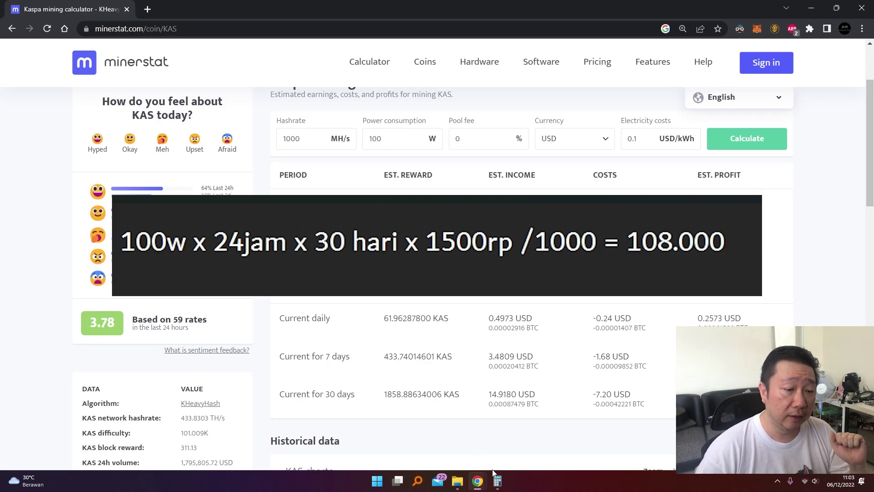
pyautogui.click(497, 481)
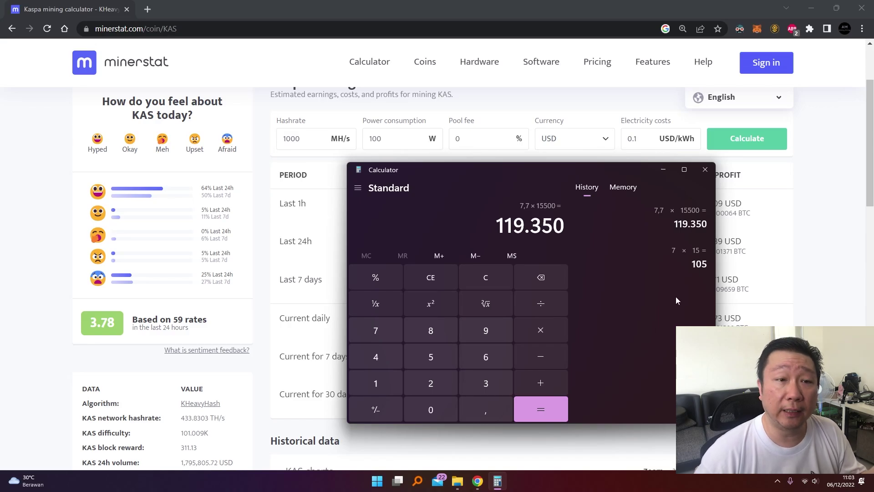
pyautogui.click(663, 169)
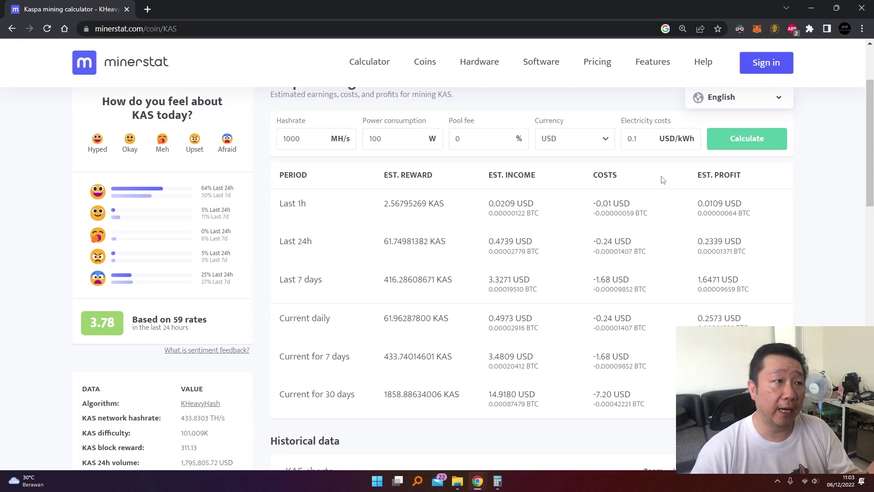
pyautogui.scroll(3, 662, 180)
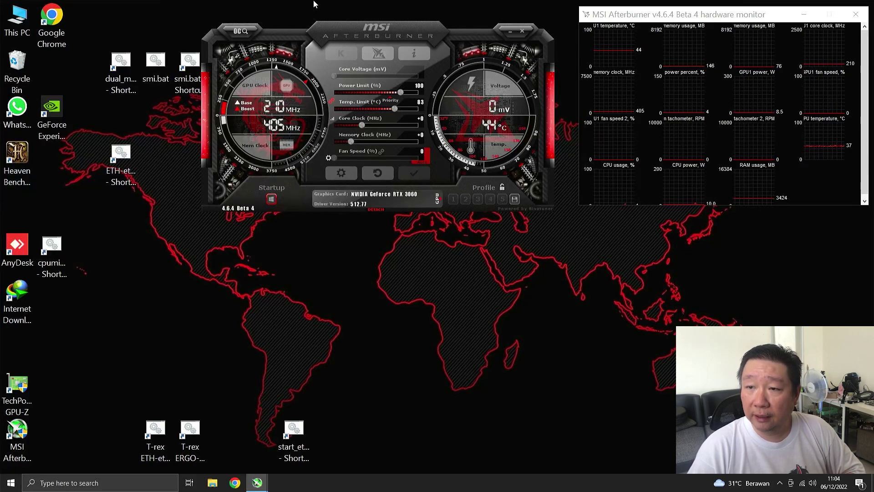
# - Switch to Chrome on the mining PC and search the web for lolminer
pyautogui.hotkey('alt', 'Tab')
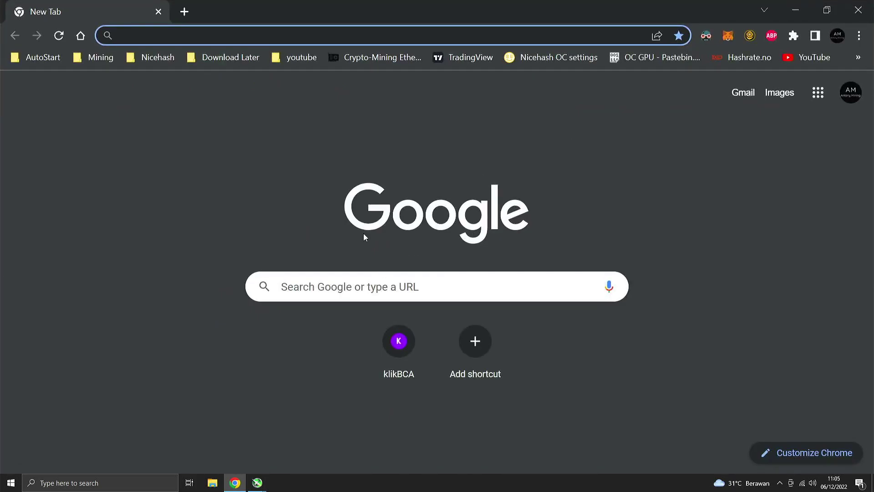
pyautogui.click(313, 34)
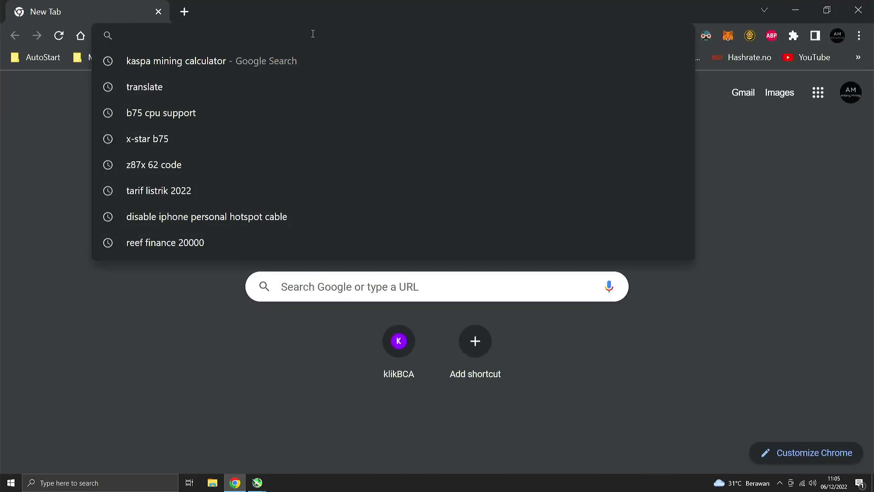
pyautogui.write('lolminer')
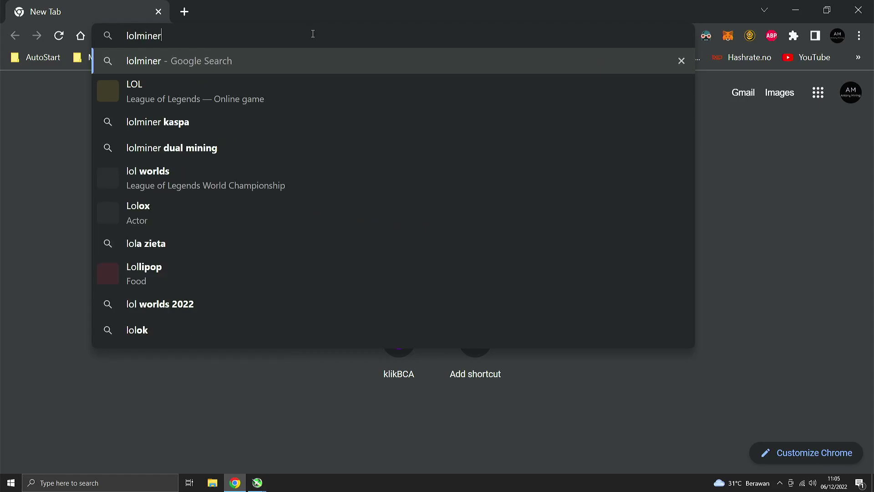
pyautogui.press('Return')
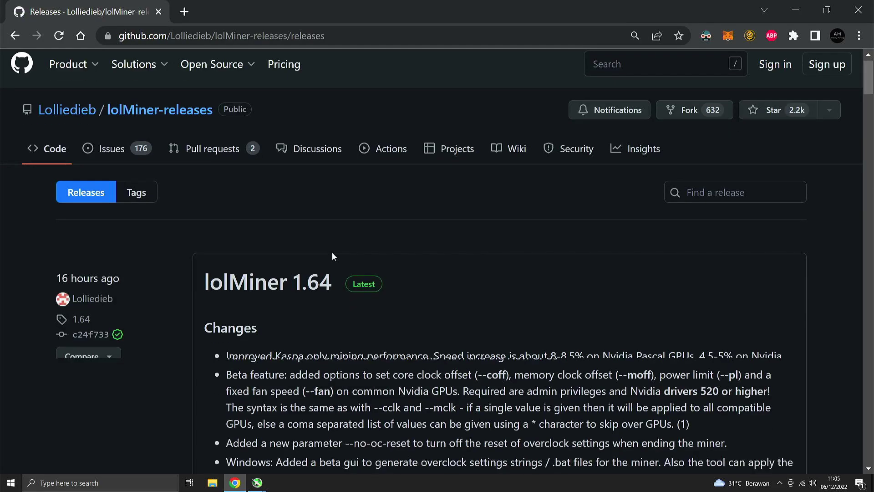
# - Read the lolMiner 1.64 release notes on Kaspa mining performance and download lolMiner_v1.64_Win64.zip
pyautogui.scroll(-5, 332, 252)
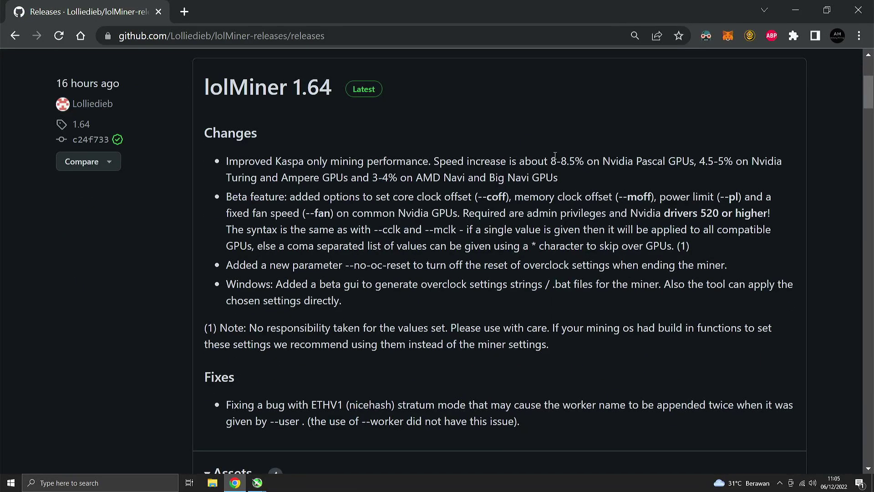
pyautogui.scroll(3, 644, 155)
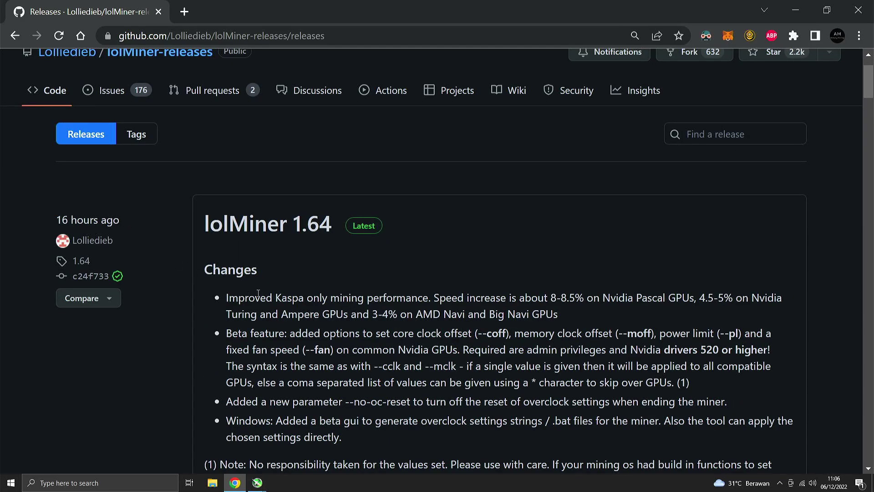
pyautogui.moveTo(278, 298); pyautogui.dragTo(699, 294)
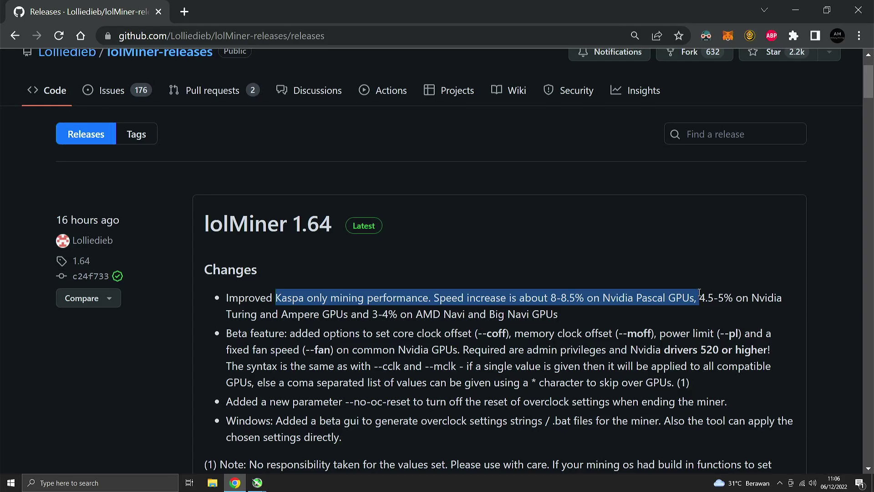
pyautogui.scroll(-5, 660, 279)
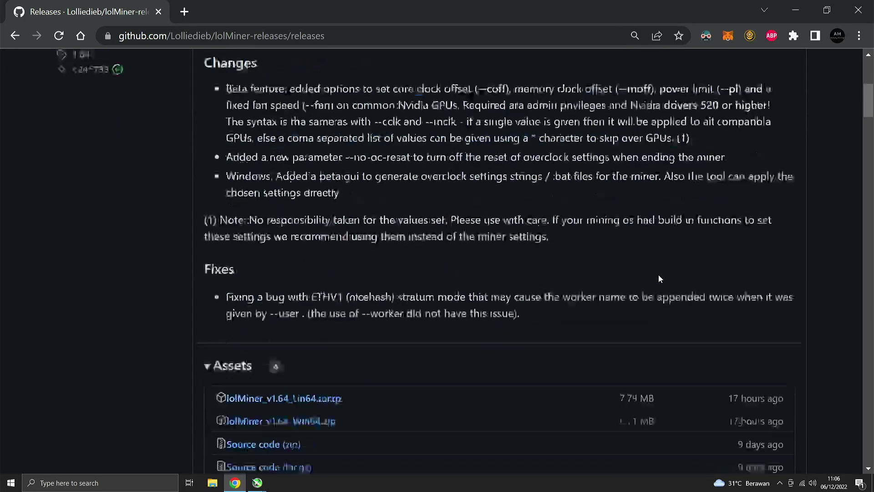
pyautogui.scroll(3, 660, 278)
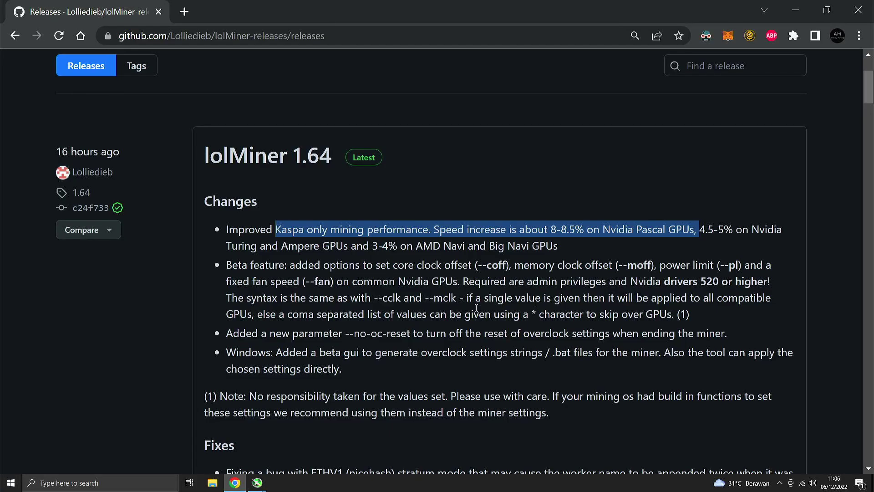
pyautogui.scroll(-7, 488, 284)
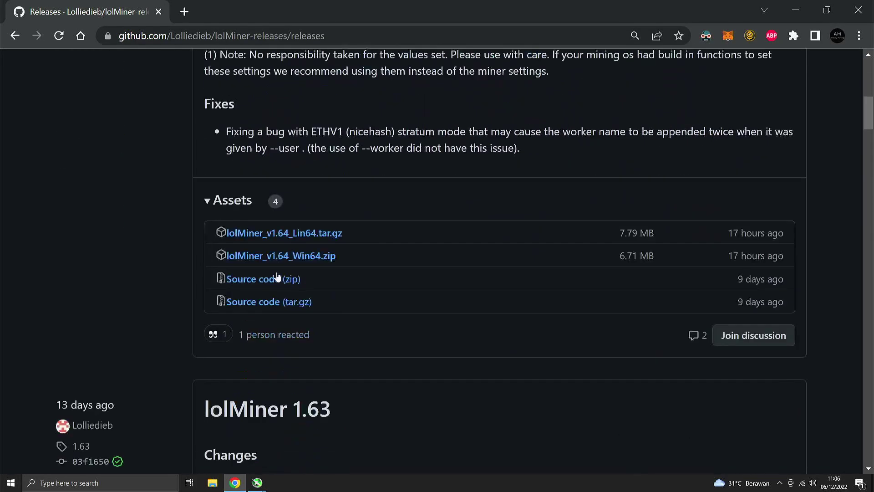
pyautogui.click(291, 257)
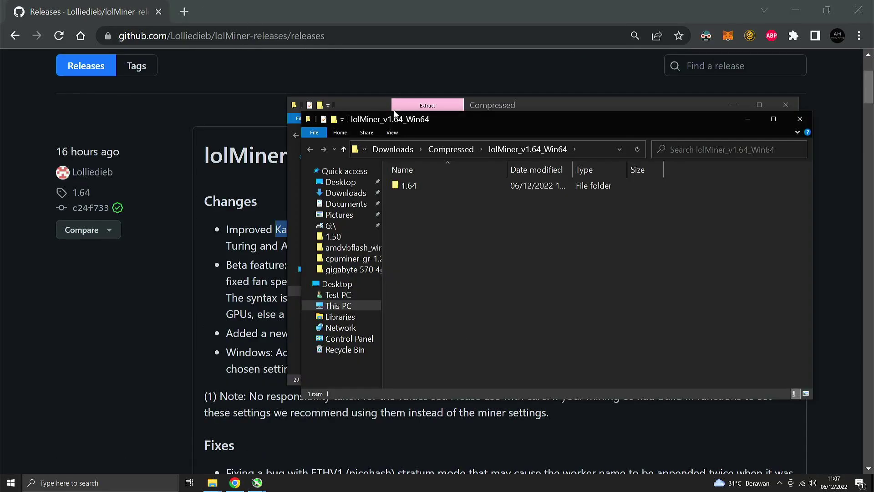
# - Find mine_kas.bat in the 1.64 folder of the extracted lolMiner package and open it for editing
pyautogui.doubleClick(402, 185)
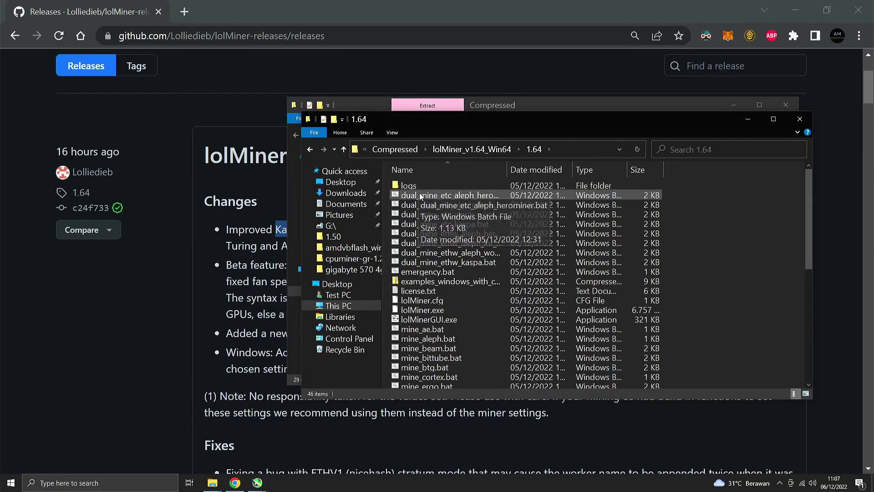
pyautogui.scroll(-7, 421, 196)
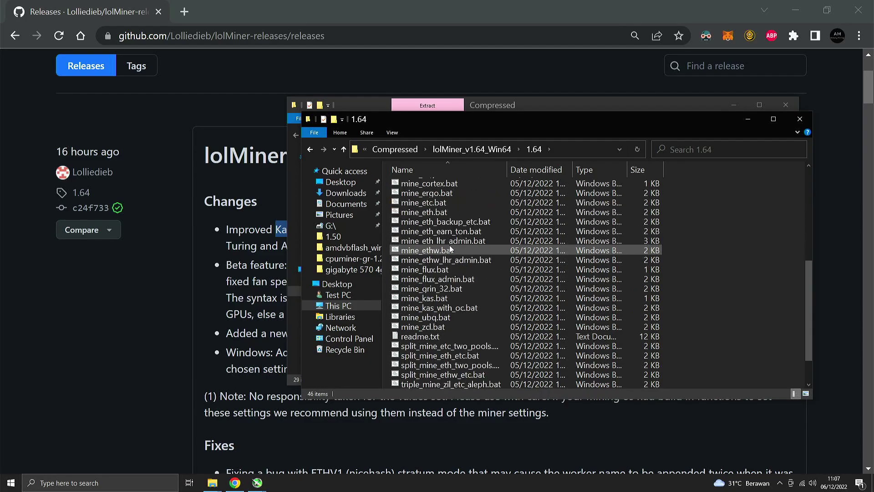
pyautogui.scroll(2, 440, 230)
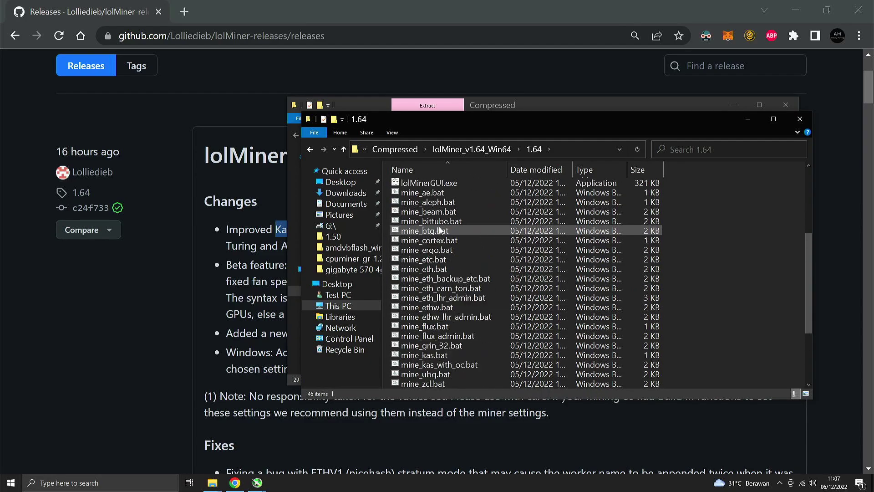
pyautogui.scroll(-1, 440, 230)
pyautogui.click(441, 327)
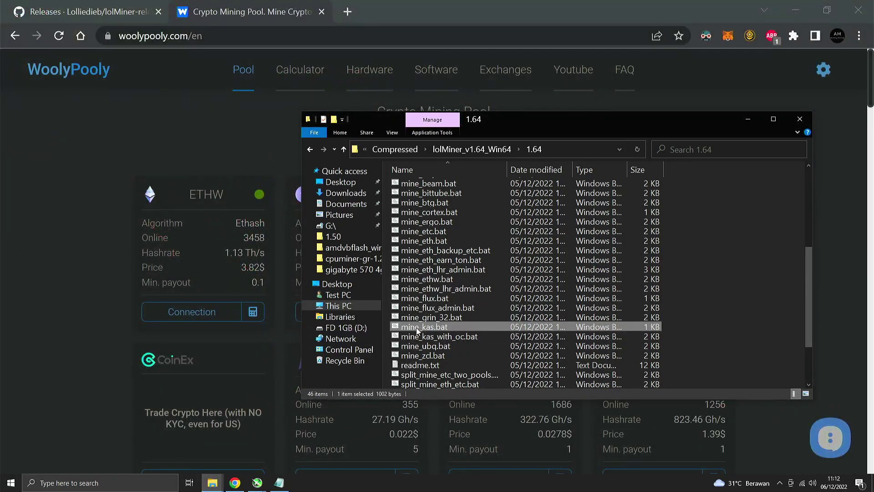
pyautogui.rightClick(417, 330)
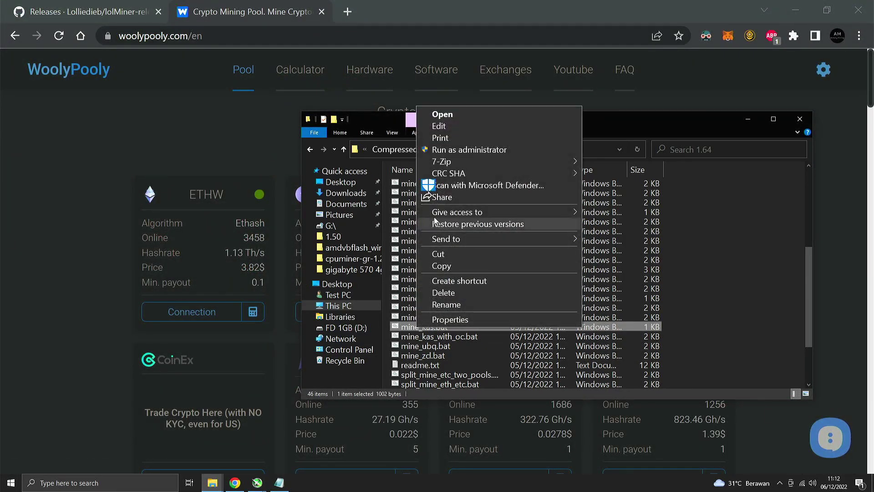
pyautogui.click(439, 126)
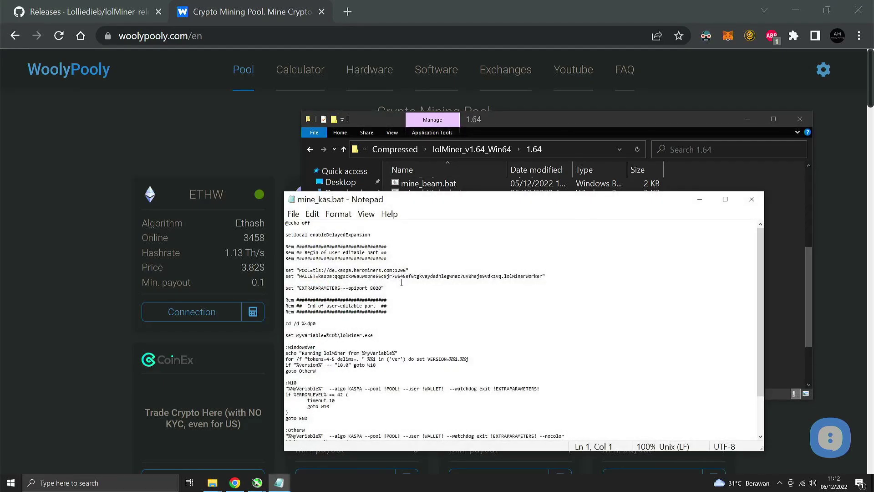
# - Widen the Notepad window of mine_kas.bat and enlarge its text to 170% zoom
pyautogui.keyDown('ctrl'); pyautogui.scroll(2, 403, 282); pyautogui.keyUp('ctrl')
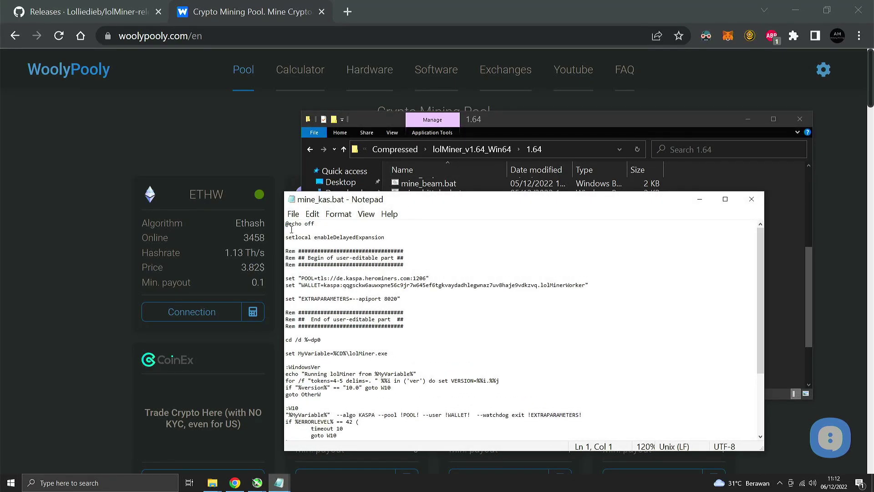
pyautogui.moveTo(281, 224); pyautogui.dragTo(66, 224)
pyautogui.keyDown('ctrl'); pyautogui.scroll(6, 119, 307); pyautogui.keyUp('ctrl')
pyautogui.keyDown('ctrl'); pyautogui.scroll(-1, 119, 307); pyautogui.keyUp('ctrl')
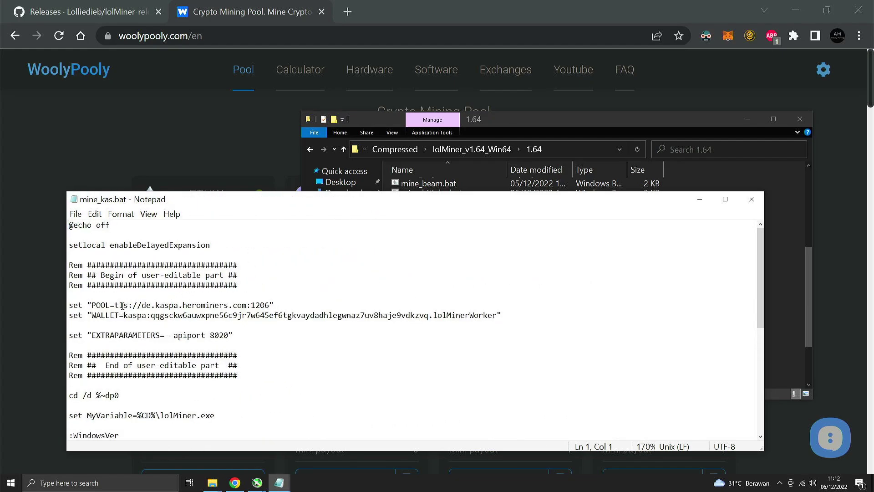
# - Select the pool address in mine_kas.bat, then switch to Chrome and copy WoolyPooly's Auto-Geo address for KAS PPLNS, pool.woolypooly.com:3112
pyautogui.moveTo(115, 305); pyautogui.dragTo(274, 305)
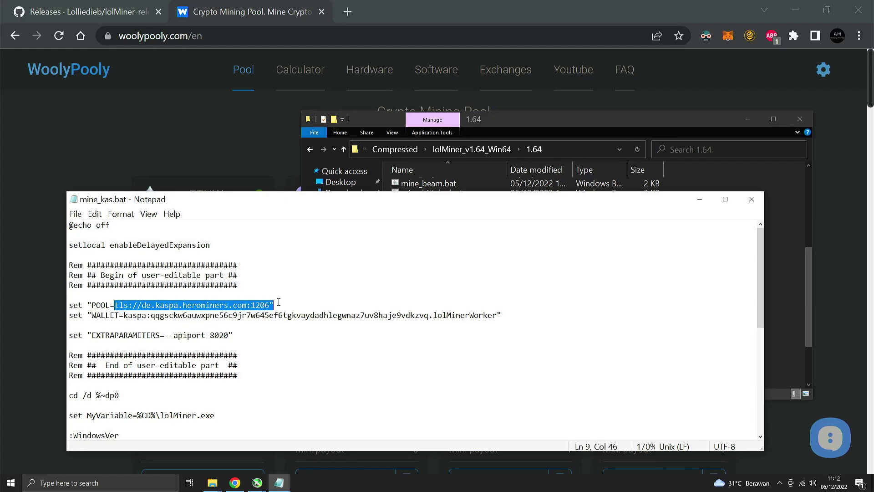
pyautogui.click(180, 117)
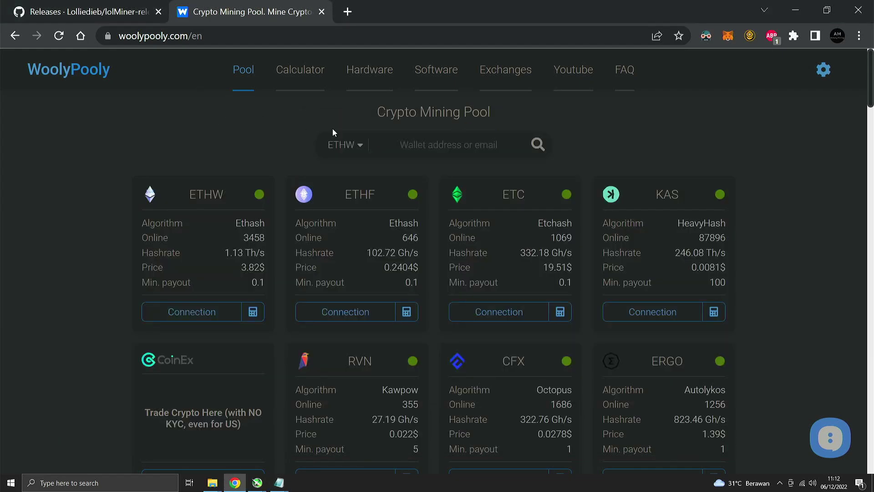
pyautogui.click(673, 315)
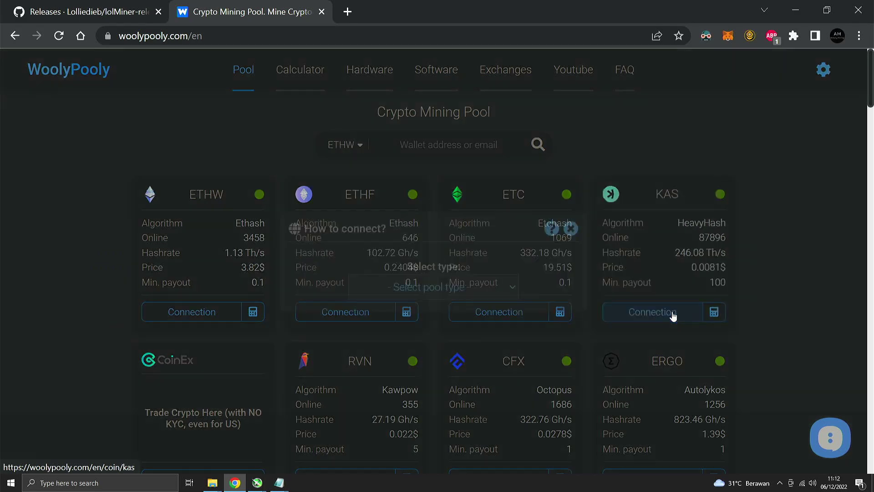
pyautogui.click(495, 293)
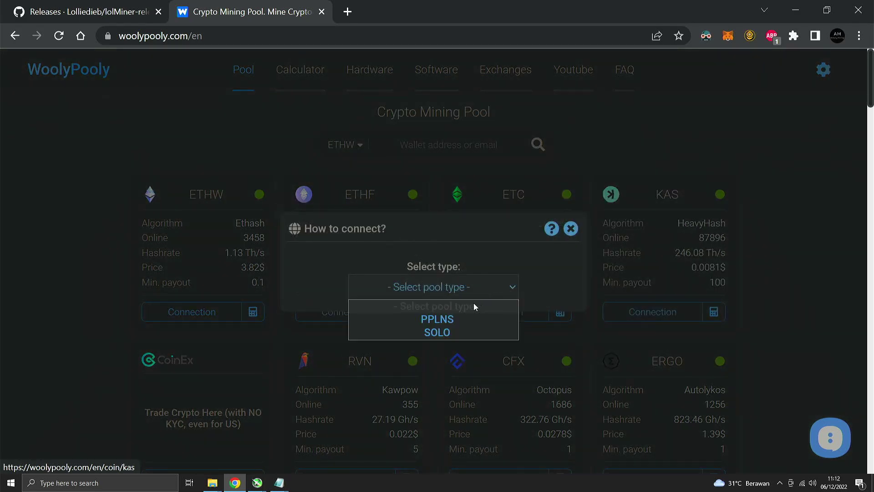
pyautogui.click(460, 323)
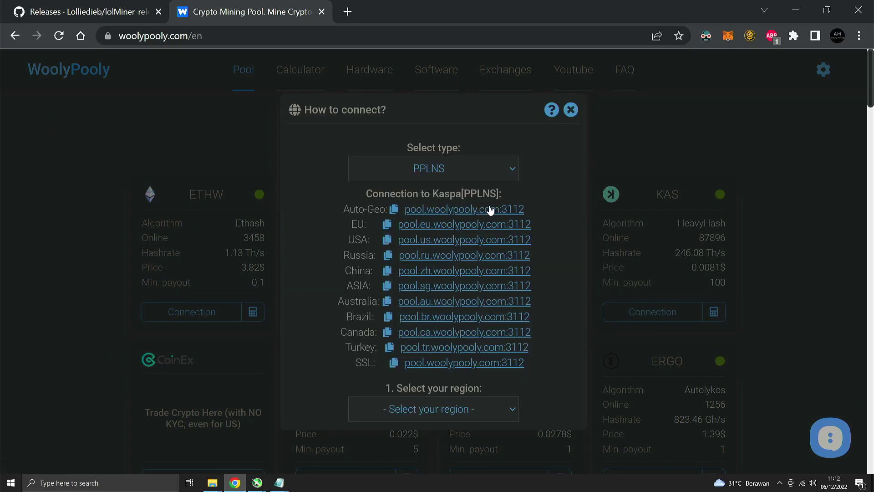
pyautogui.click(445, 209)
# - Switch back to mine_kas.bat in Notepad and replace the selected POOL value with the copied address pool.woolypooly.com:3112
pyautogui.click(279, 482)
pyautogui.click(328, 442)
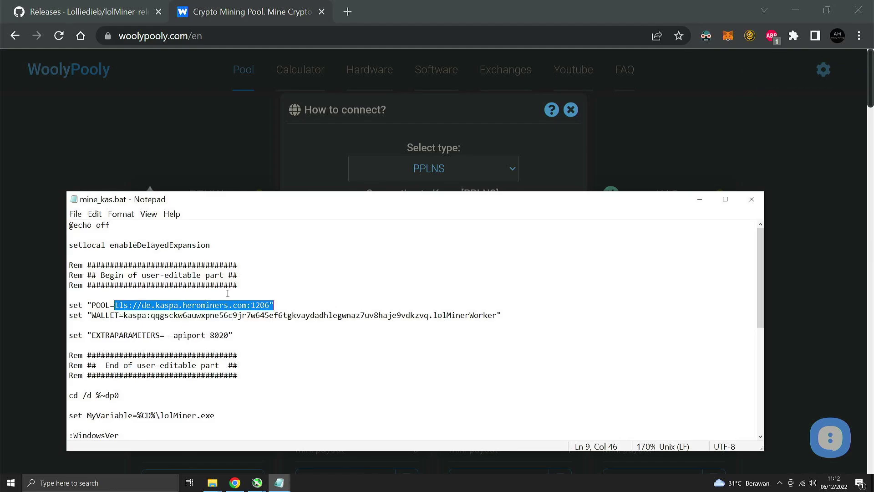
pyautogui.rightClick(195, 307)
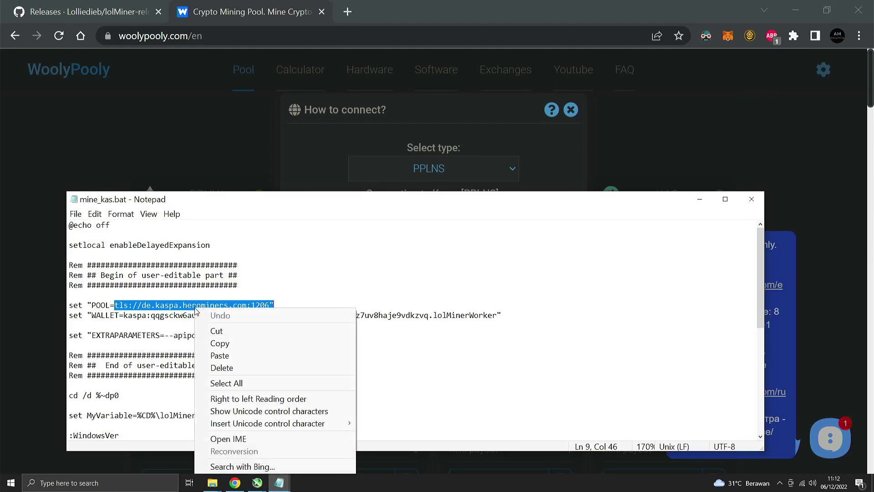
pyautogui.click(240, 355)
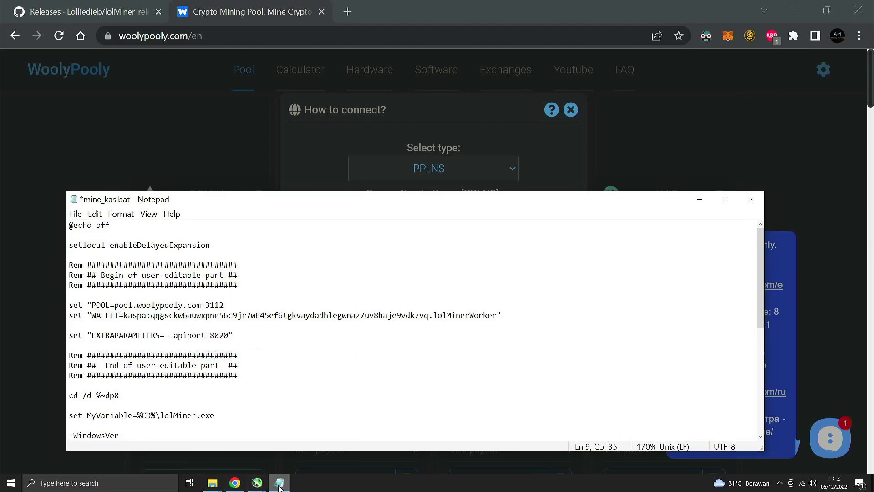
# - Switch to the kaspa.txt Notepad window and copy the entire Kaspa wallet address
pyautogui.moveTo(279, 482)
pyautogui.click(224, 452)
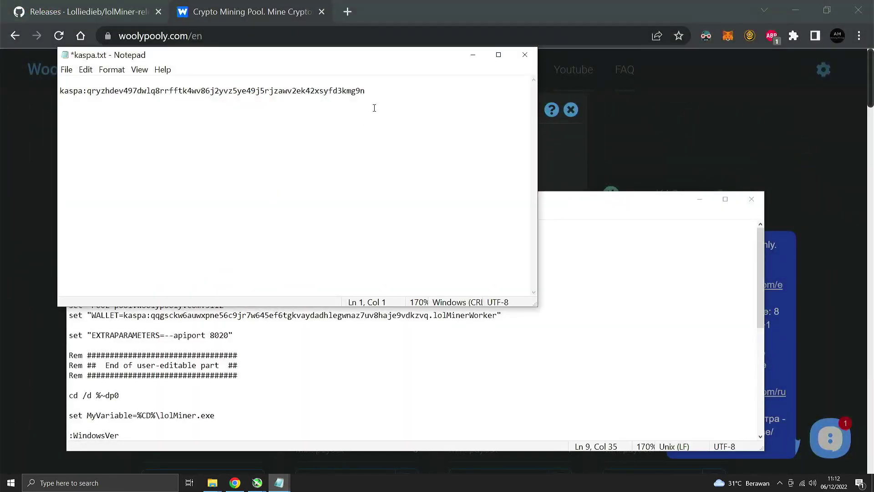
pyautogui.moveTo(375, 108); pyautogui.dragTo(66, 91)
pyautogui.moveTo(386, 96); pyautogui.dragTo(59, 93)
pyautogui.rightClick(66, 94)
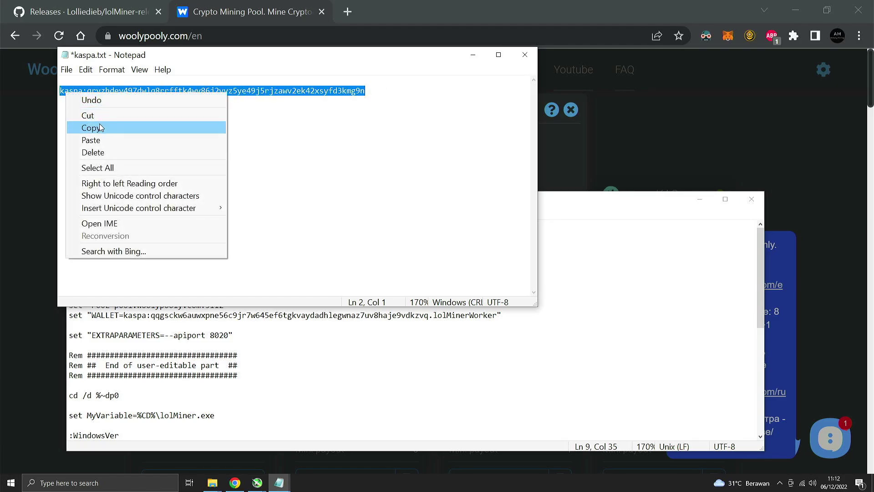
pyautogui.click(84, 127)
# - Replace the sample wallet address in the WALLET line of mine_kas.bat with the copied Kaspa address, keeping the .lolMinerWorker suffix
pyautogui.click(366, 343)
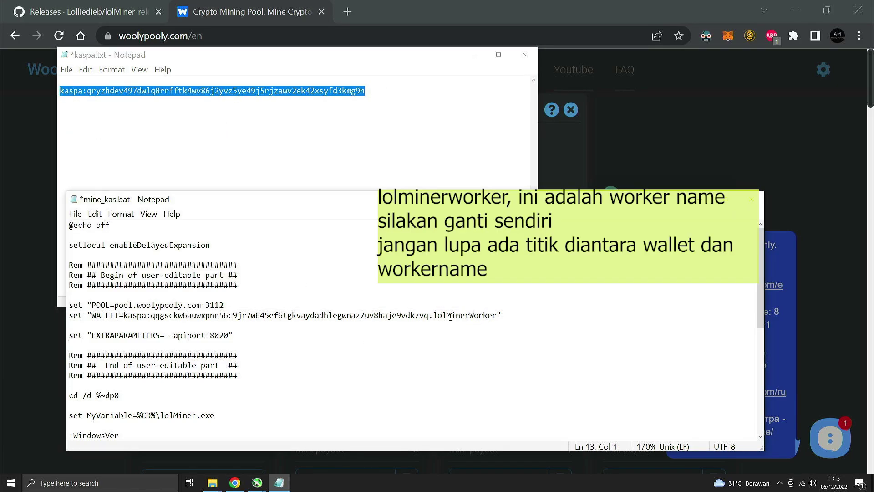
pyautogui.moveTo(429, 314); pyautogui.dragTo(133, 315)
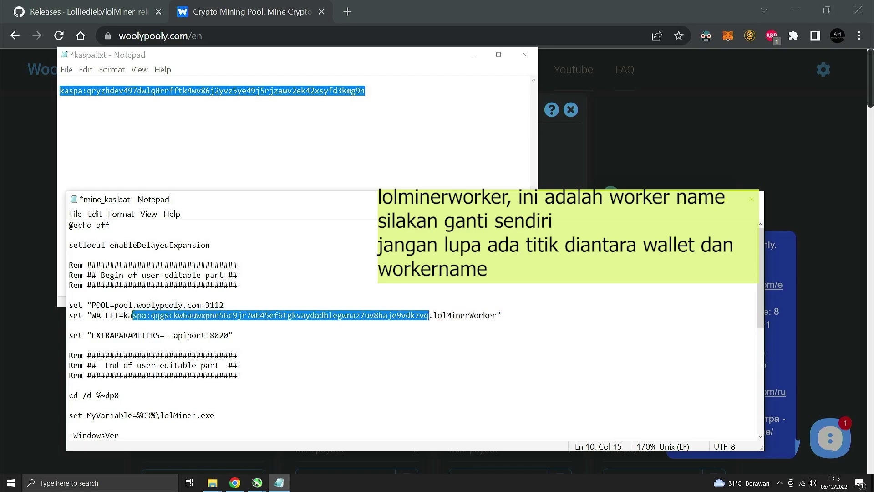
pyautogui.rightClick(126, 315)
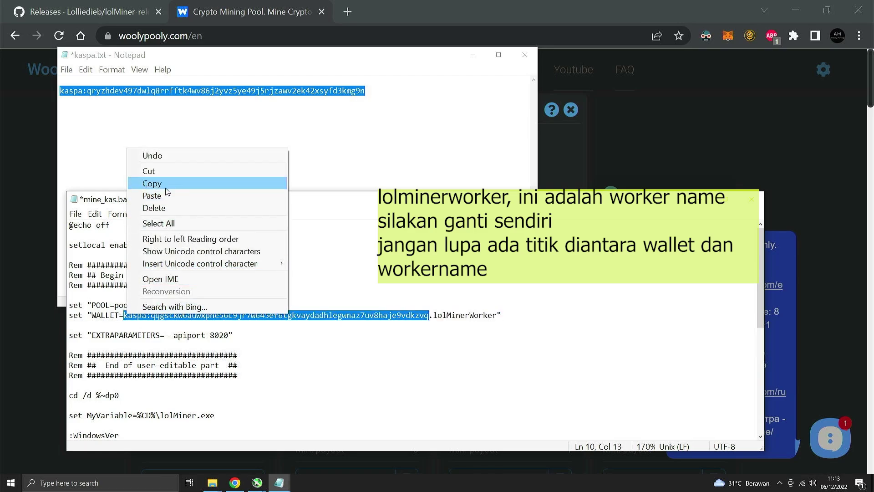
pyautogui.click(222, 195)
# - Examine the remaining mine_kas.bat script, including the W10 and OtherW launch commands, down to its END section
pyautogui.scroll(-5, 281, 311)
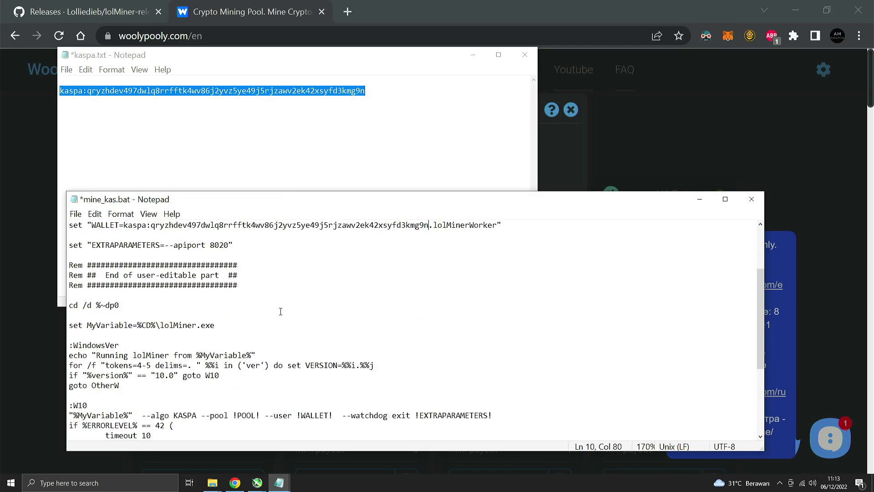
pyautogui.scroll(-1, 281, 311)
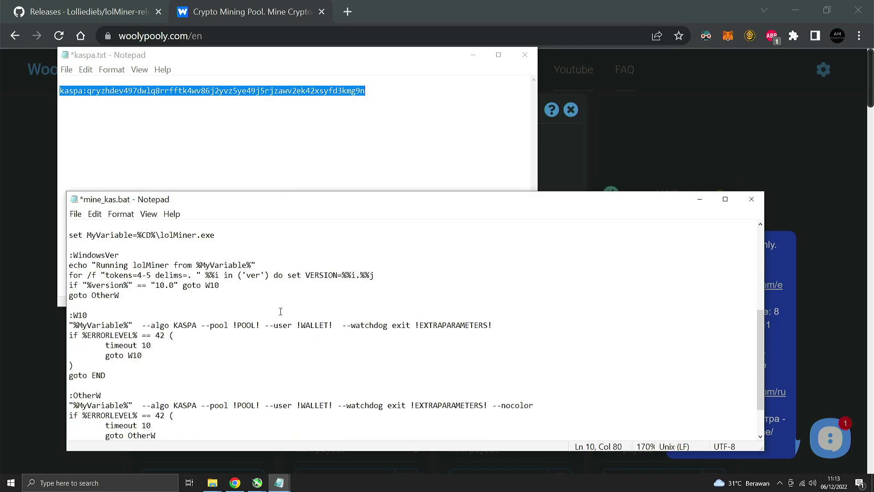
pyautogui.scroll(1, 281, 311)
pyautogui.scroll(-3, 280, 312)
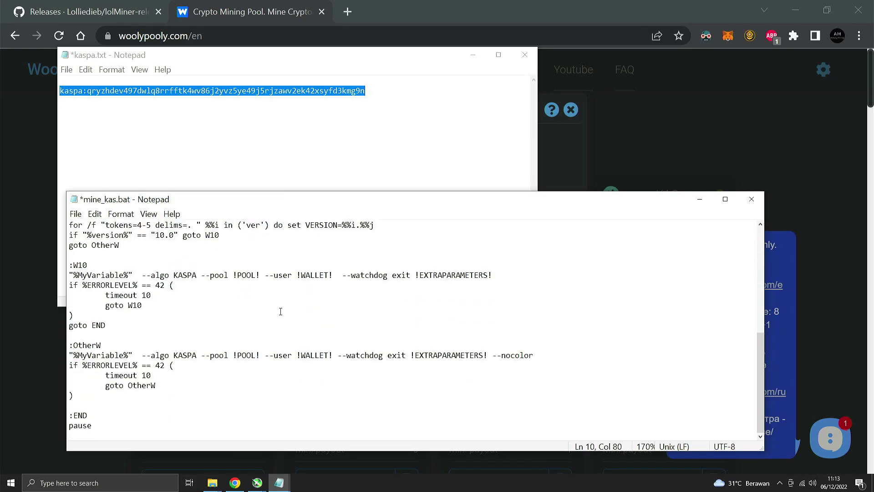